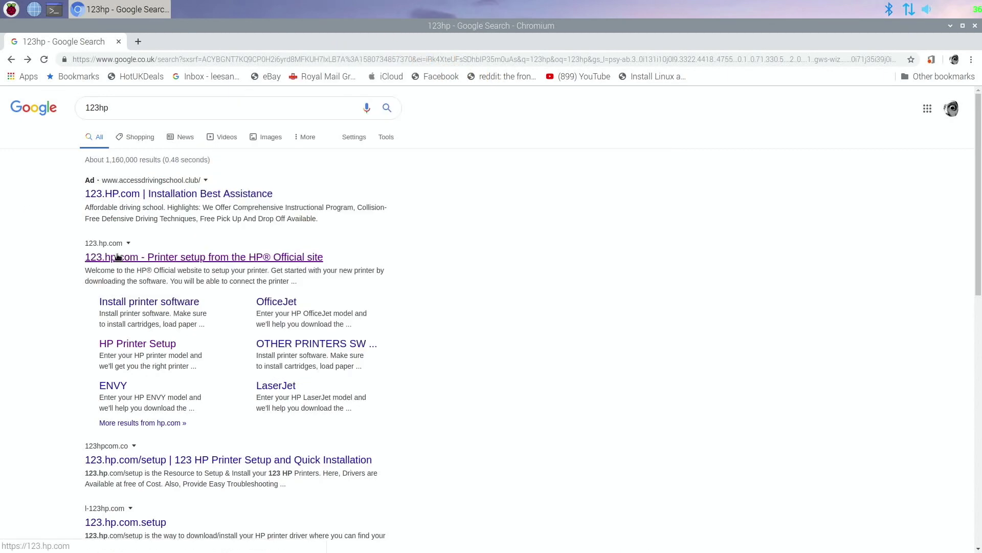
# - Follow the HP ePrint support link on 123.hp.com, which opens a 404 page in a new tab
pyautogui.click(119, 260)
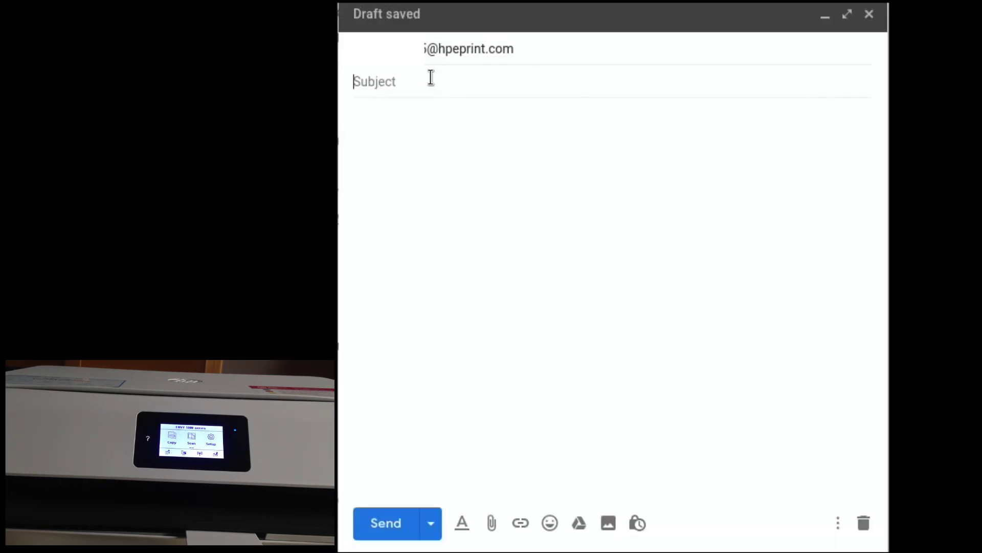
# - Enter subject 'test' and attach leepspvideo.jpeg from Pictures to the ePrint message
pyautogui.write('test')
pyautogui.click(489, 523)
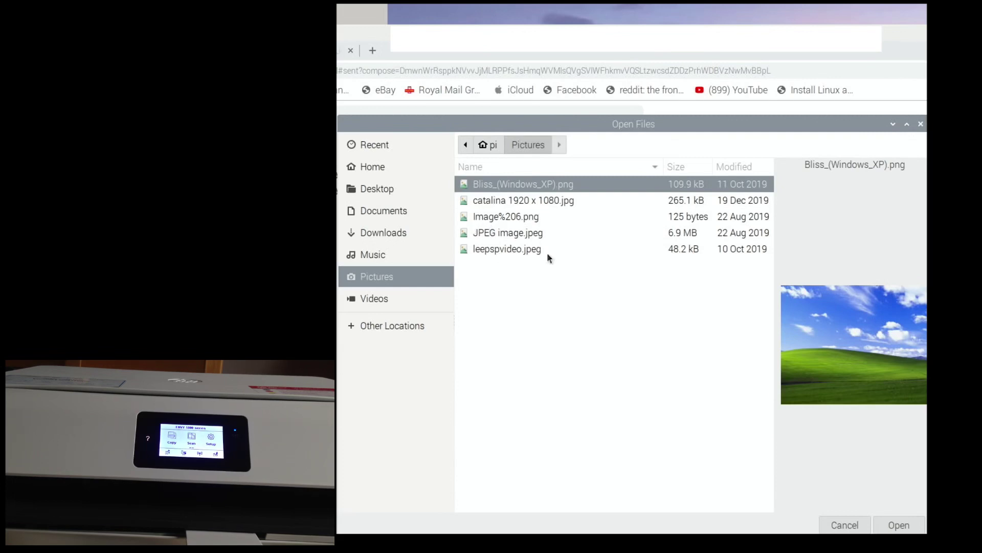
pyautogui.click(510, 235)
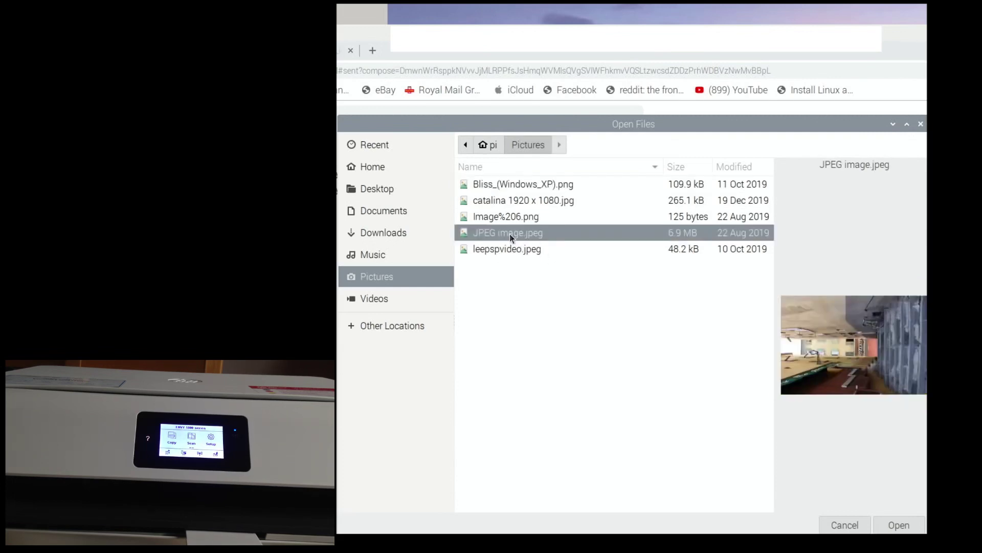
pyautogui.click(498, 249)
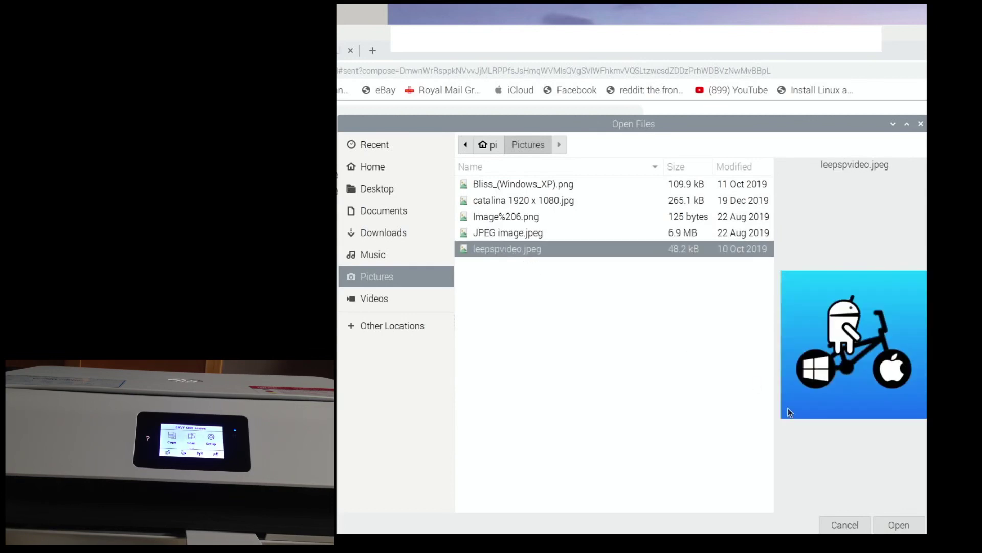
pyautogui.click(893, 523)
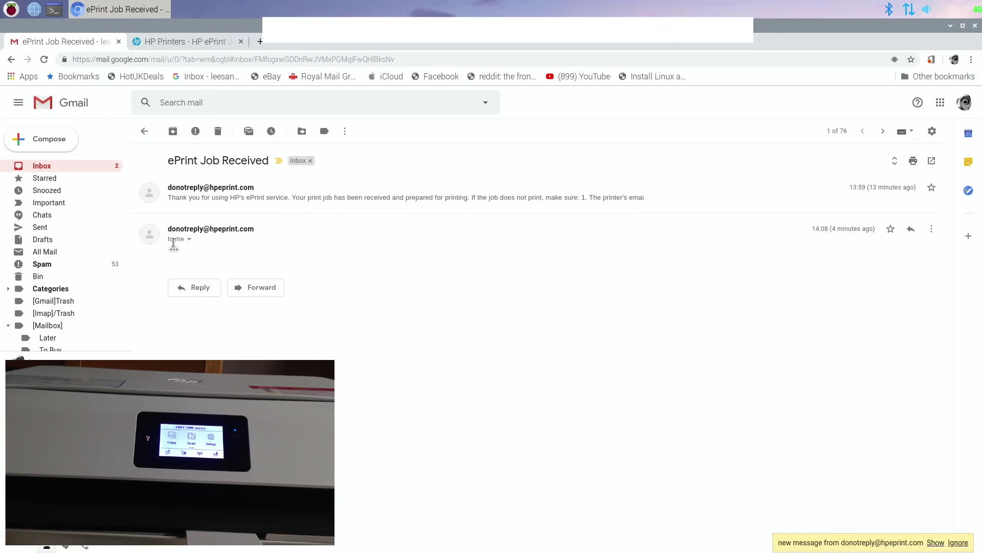
# - Expand the full ePrint Job Received reply, then switch to the HP ePrint troubleshooting page
pyautogui.click(174, 249)
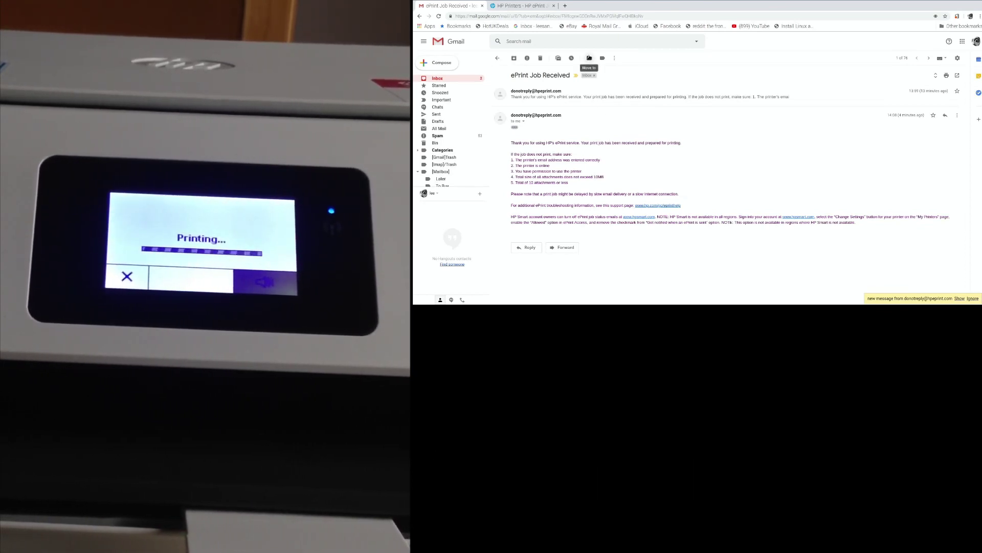
pyautogui.click(544, 7)
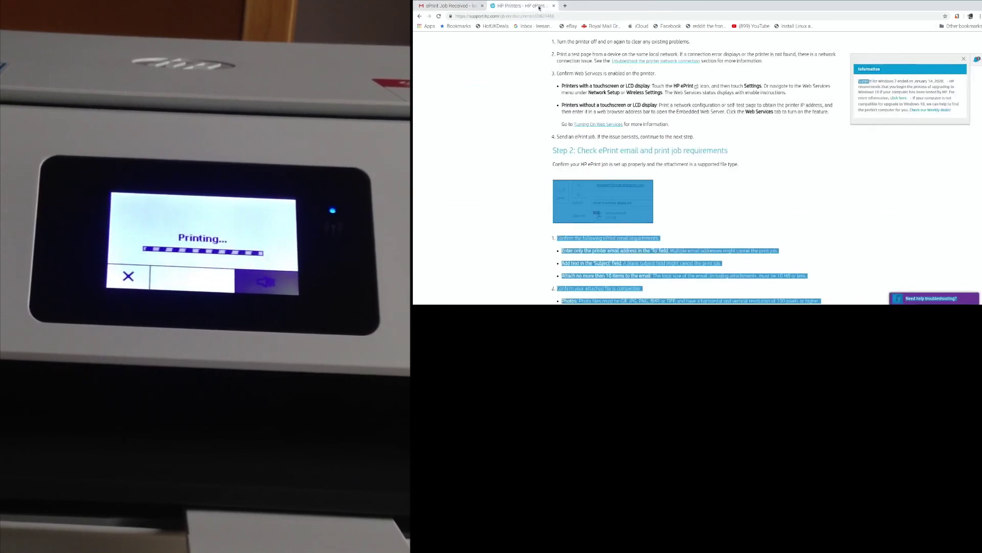
pyautogui.click(535, 121)
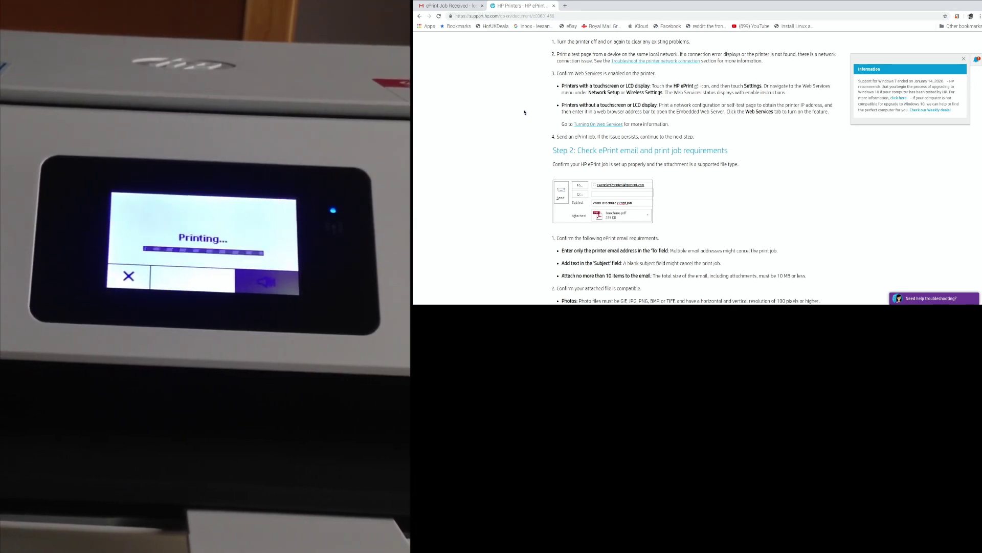
pyautogui.scroll(-1, 524, 113)
pyautogui.scroll(5, 524, 112)
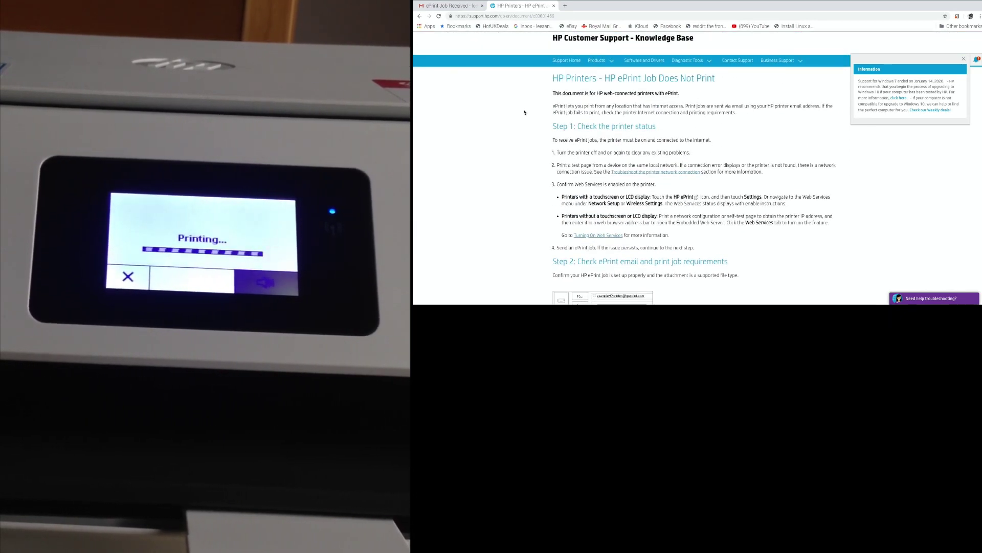
pyautogui.scroll(-2, 524, 112)
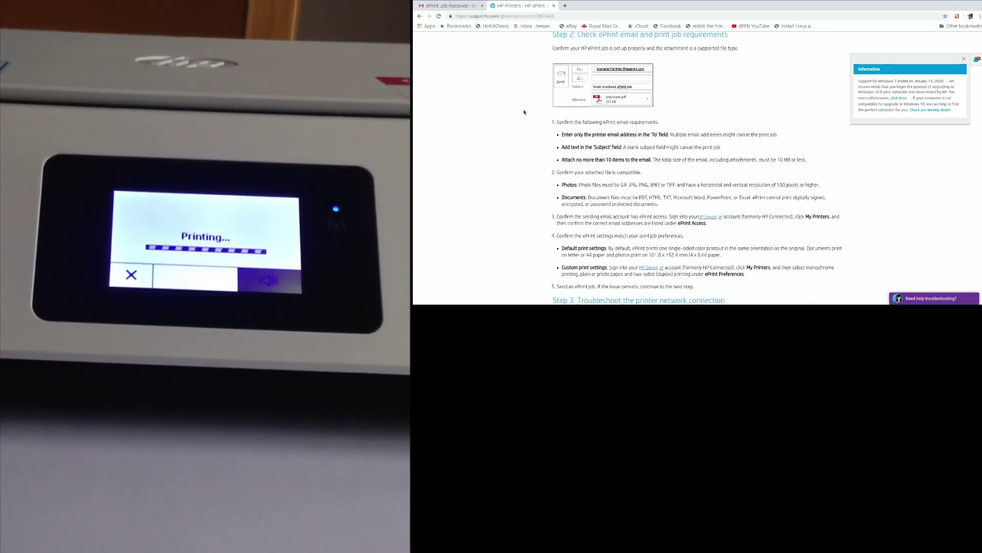
pyautogui.scroll(-2, 524, 112)
pyautogui.scroll(-3, 524, 112)
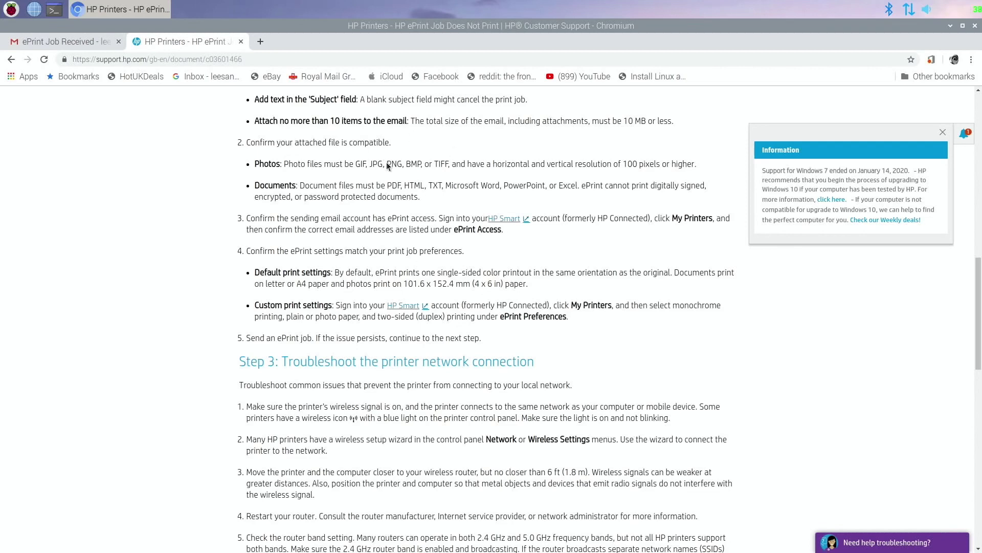
# - Launch LibreOffice Writer from the applications menu and type 'Test doc for printing' as the first line
pyautogui.click(14, 11)
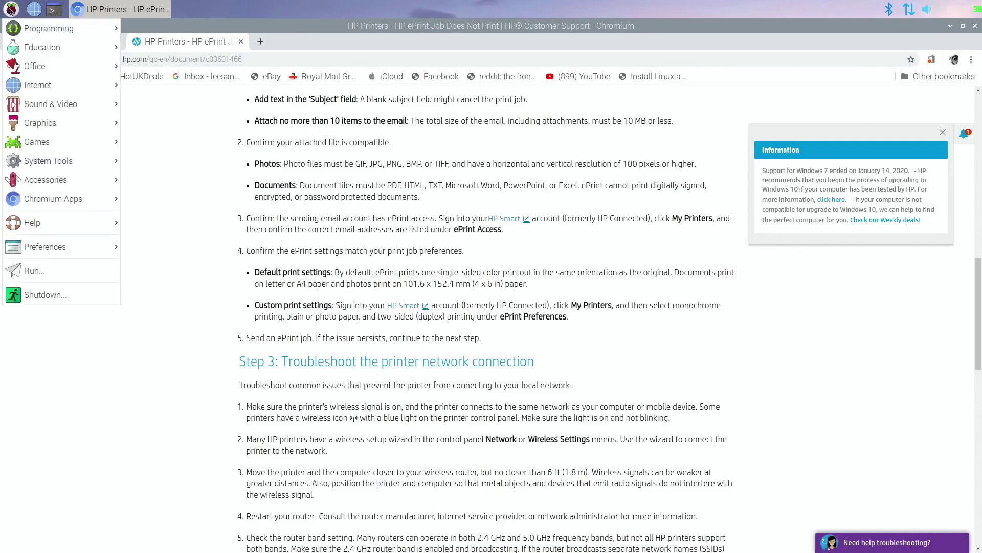
pyautogui.moveTo(43, 88)
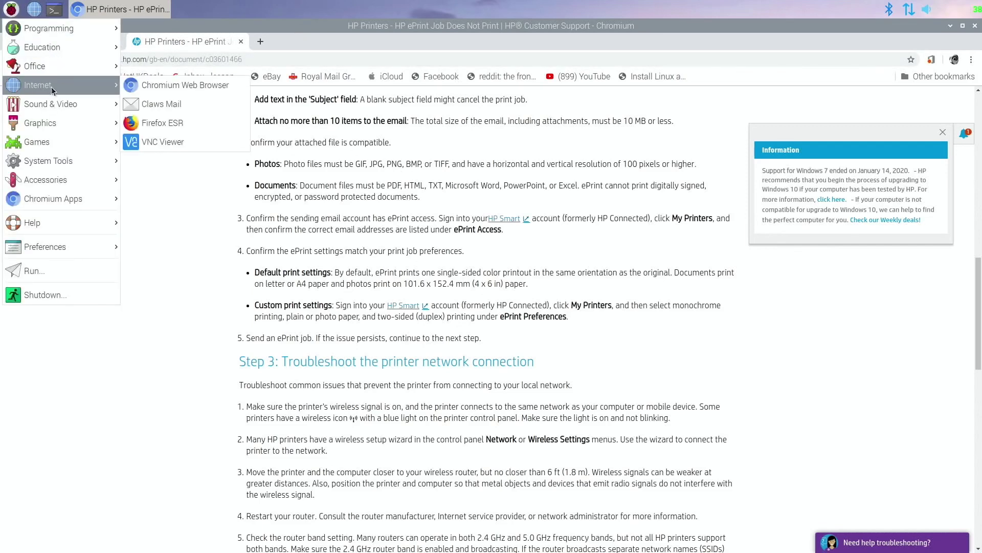
pyautogui.moveTo(70, 68)
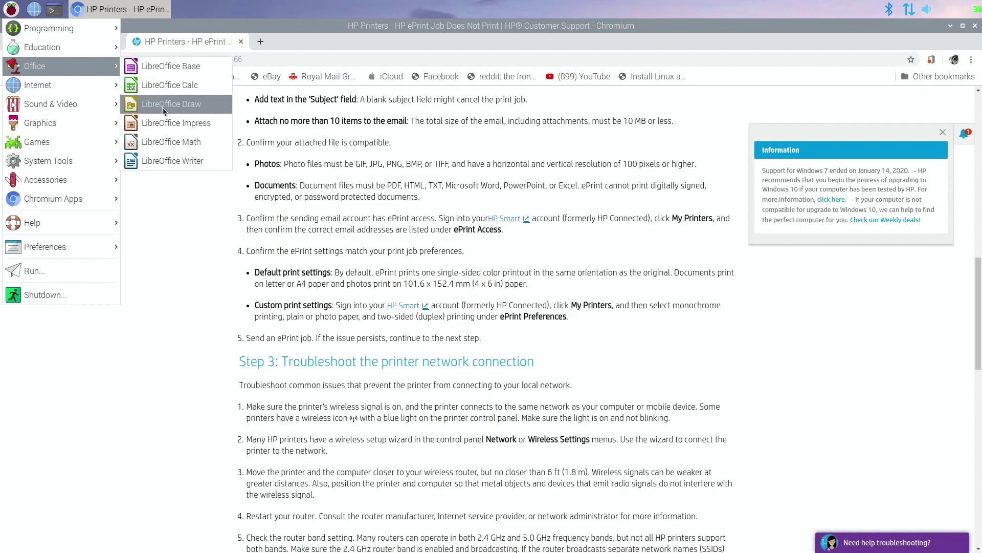
pyautogui.click(168, 159)
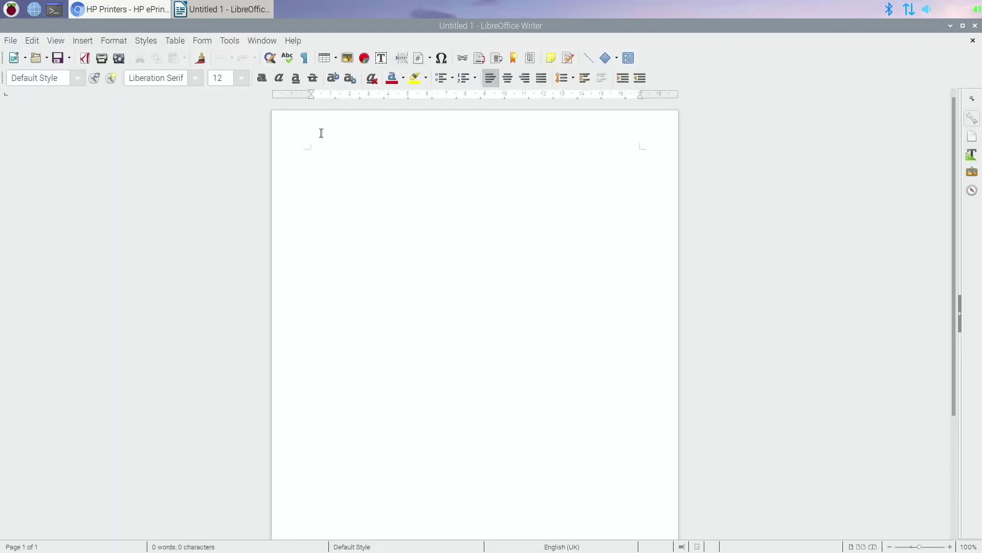
pyautogui.write('doc for printing')
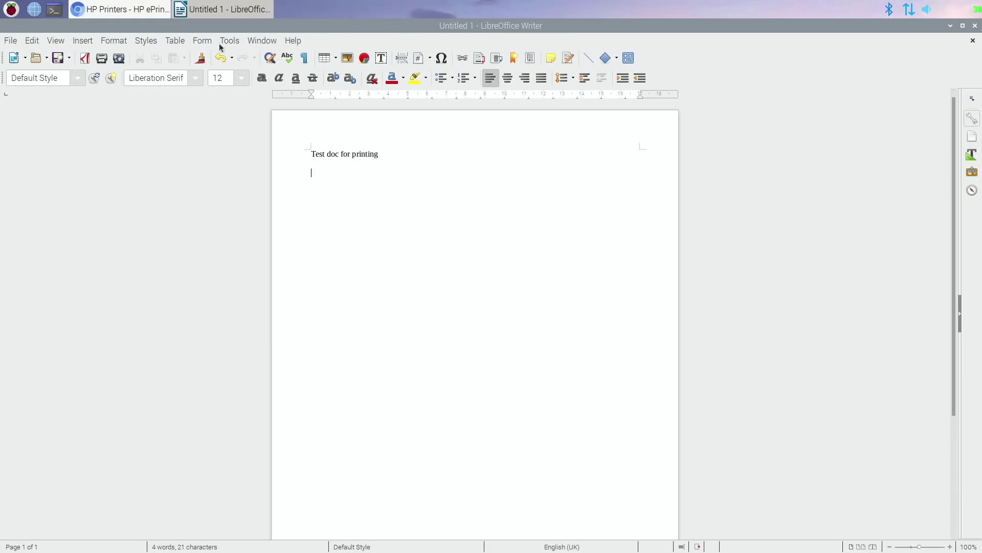
# - Drag the first arrow from the Gallery's Arrows theme onto the page below the heading
pyautogui.click(88, 41)
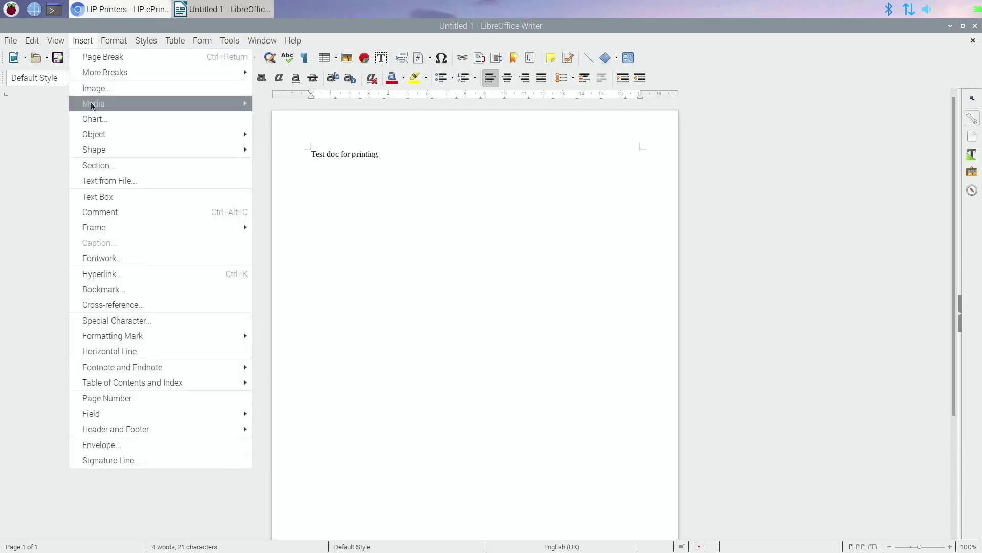
pyautogui.moveTo(102, 131)
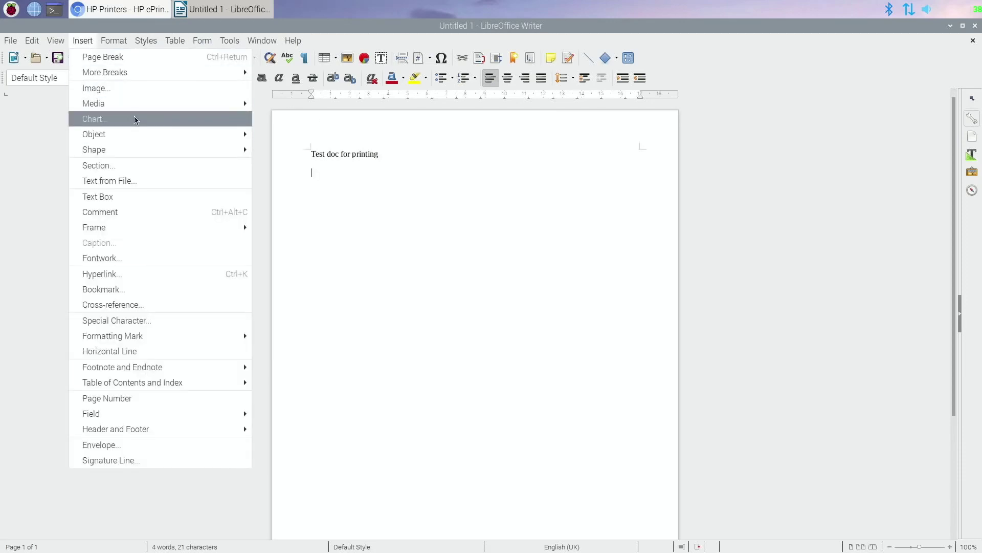
pyautogui.moveTo(139, 106)
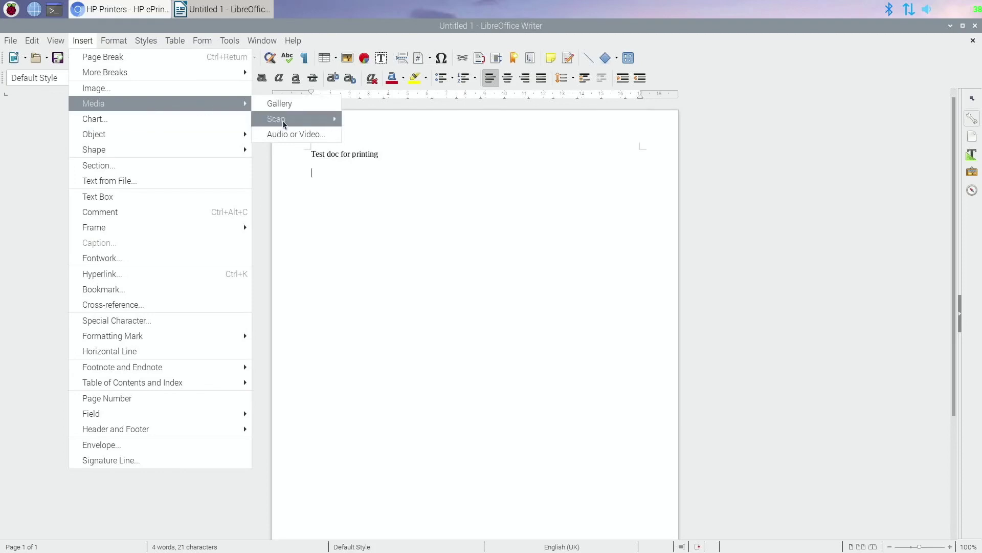
pyautogui.click(294, 105)
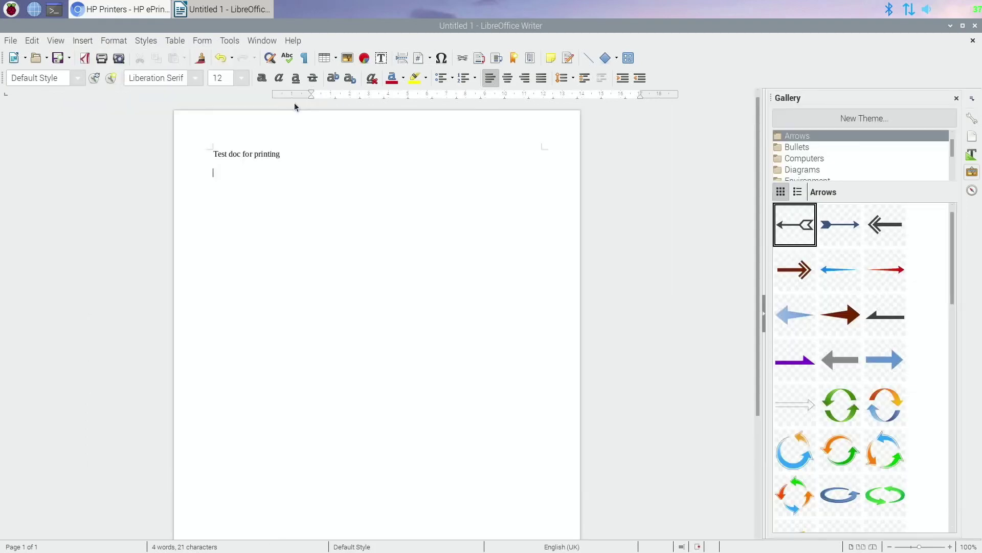
pyautogui.moveTo(801, 230)
pyautogui.mouseDown()
pyautogui.moveTo(833, 231)
pyautogui.moveTo(592, 247)
pyautogui.moveTo(317, 183)
pyautogui.mouseUp()
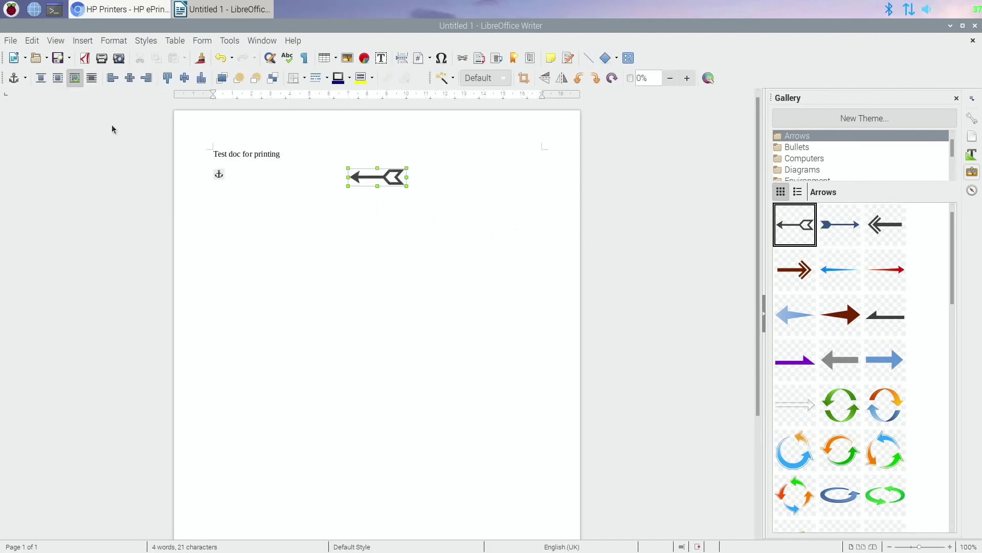
pyautogui.click(80, 41)
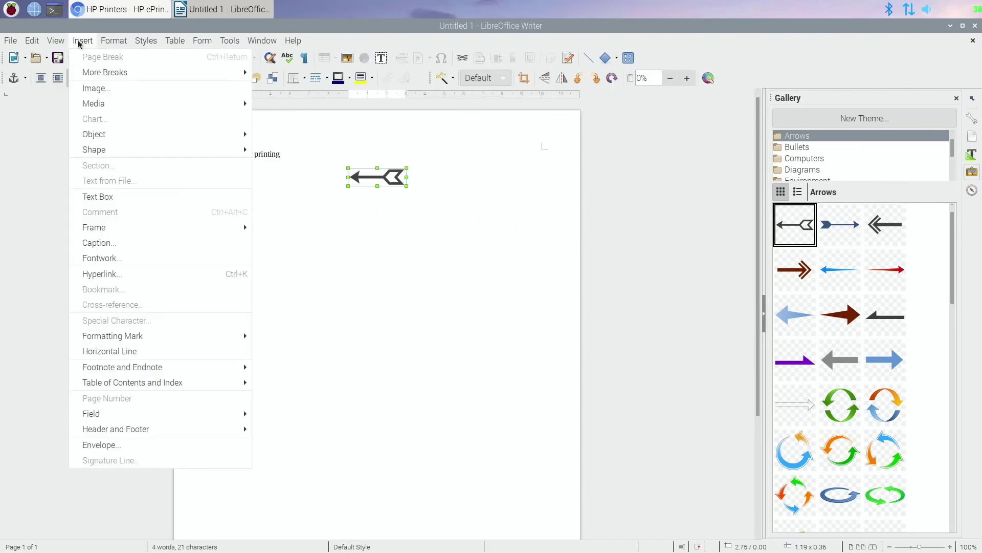
pyautogui.moveTo(102, 139)
# - Insert Pictures/leepspvideo.jpeg and stretch it to roughly square, 1.19 x 1.15, at the left margin
pyautogui.click(111, 90)
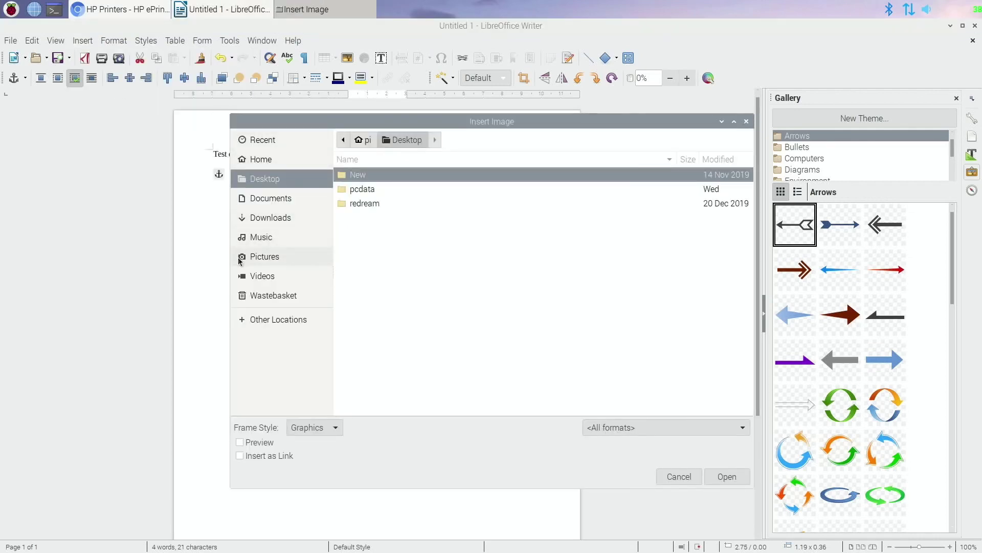
pyautogui.click(242, 257)
pyautogui.click(357, 234)
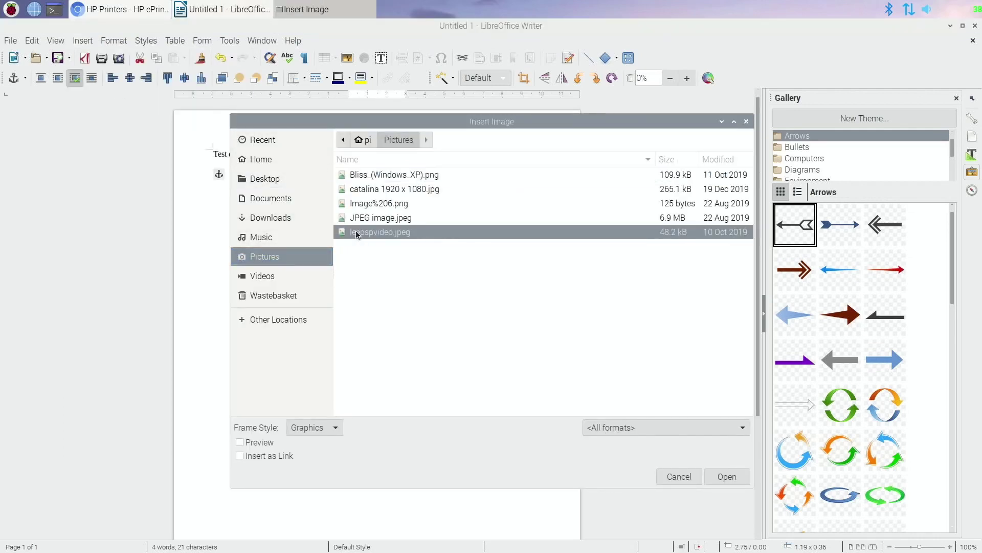
pyautogui.click(734, 477)
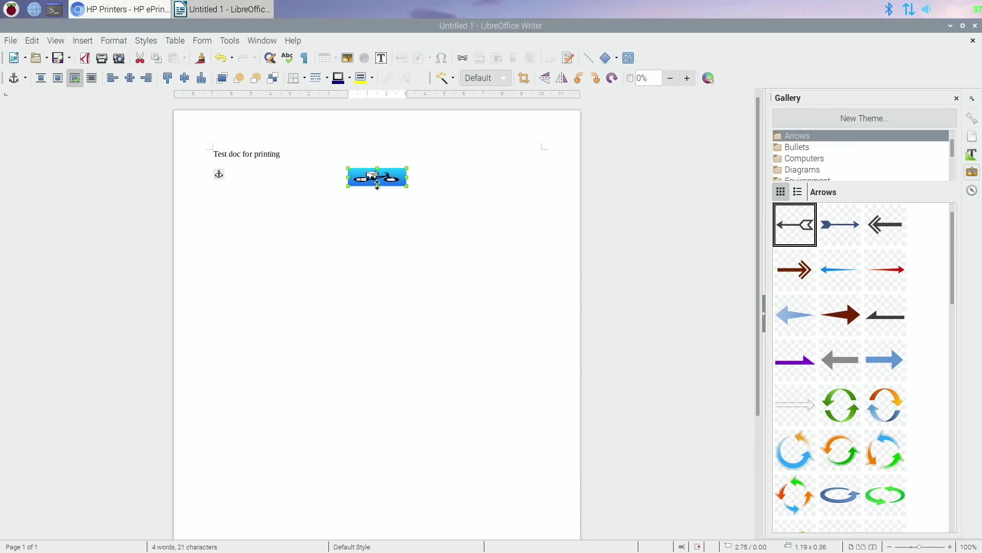
pyautogui.moveTo(377, 187); pyautogui.dragTo(377, 210)
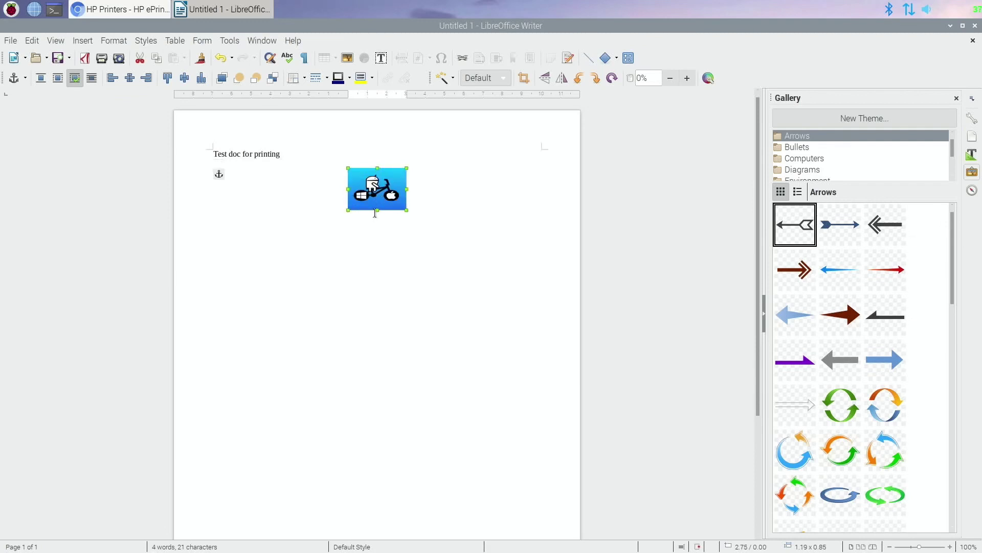
pyautogui.moveTo(377, 210); pyautogui.dragTo(260, 221)
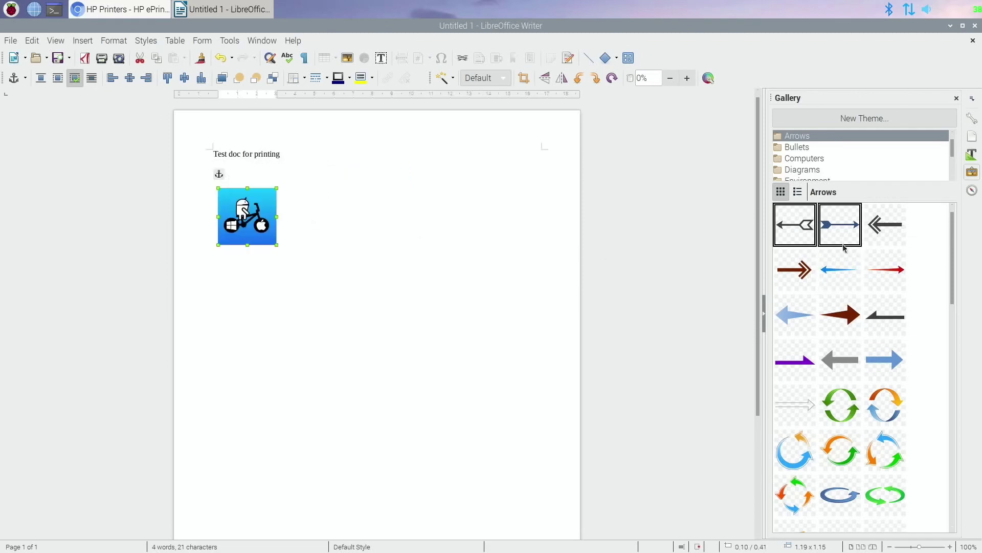
# - Draw a 5.16 x 1.99 blue Right Arrow shape beside the logo and nudge it slightly upward
pyautogui.click(92, 42)
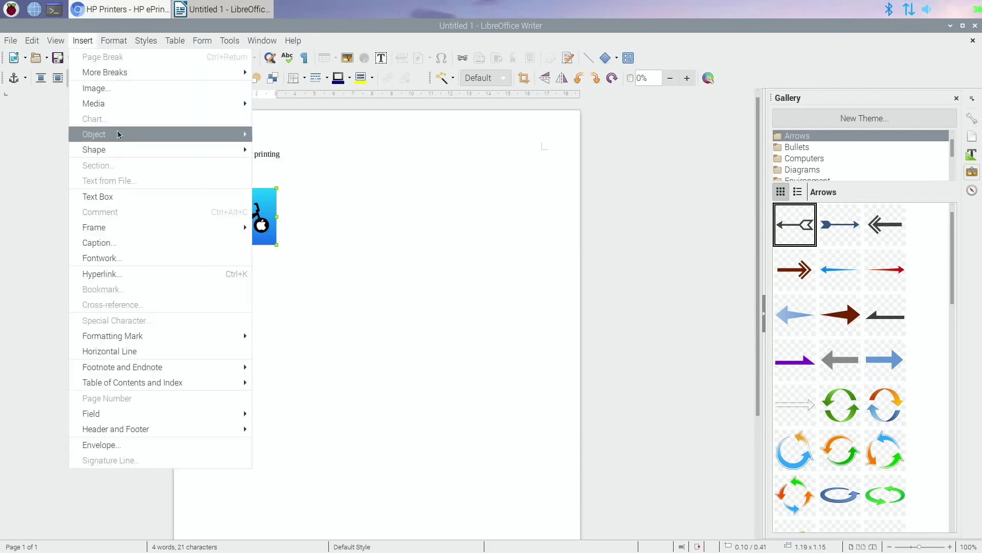
pyautogui.moveTo(147, 153)
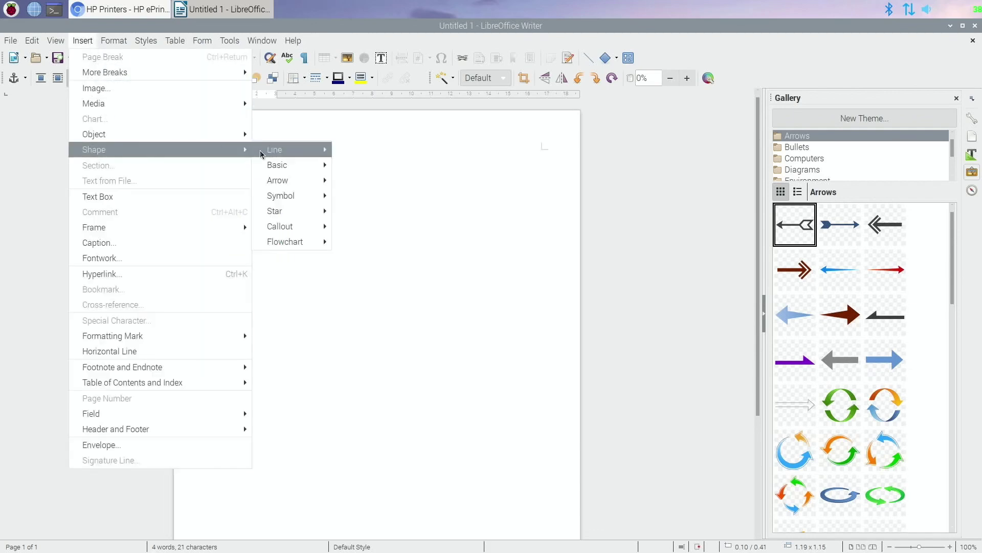
pyautogui.moveTo(303, 183)
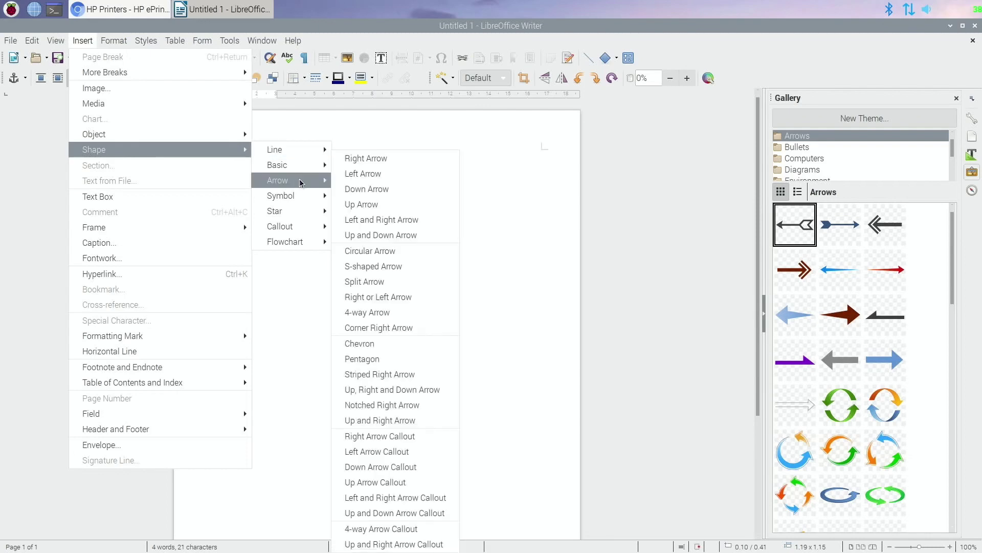
pyautogui.click(361, 162)
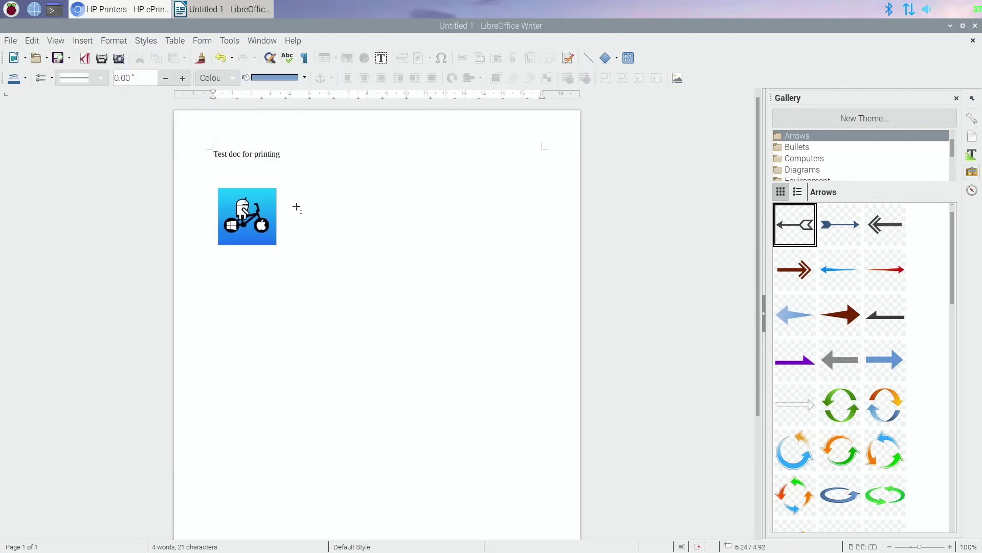
pyautogui.moveTo(296, 207); pyautogui.dragTo(395, 246)
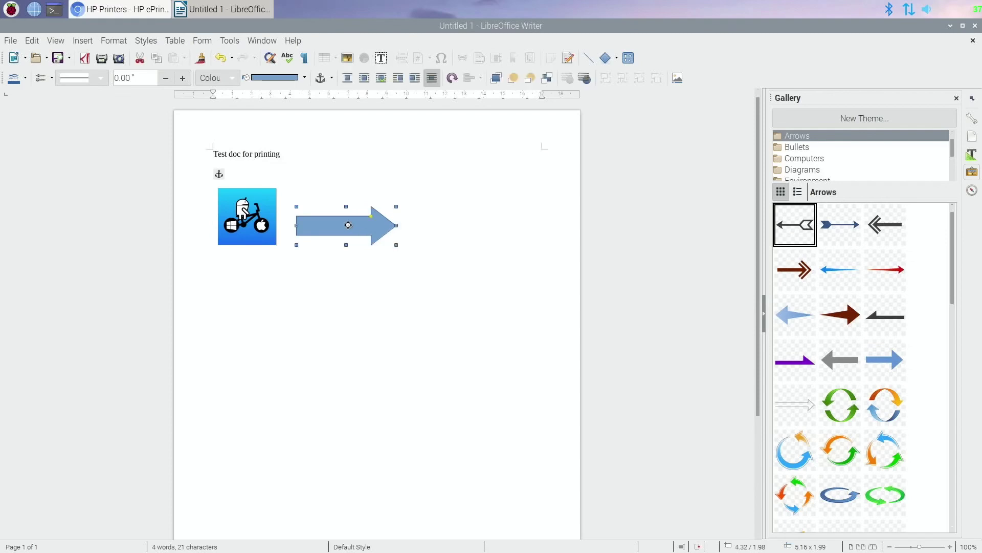
pyautogui.moveTo(347, 225); pyautogui.dragTo(348, 215)
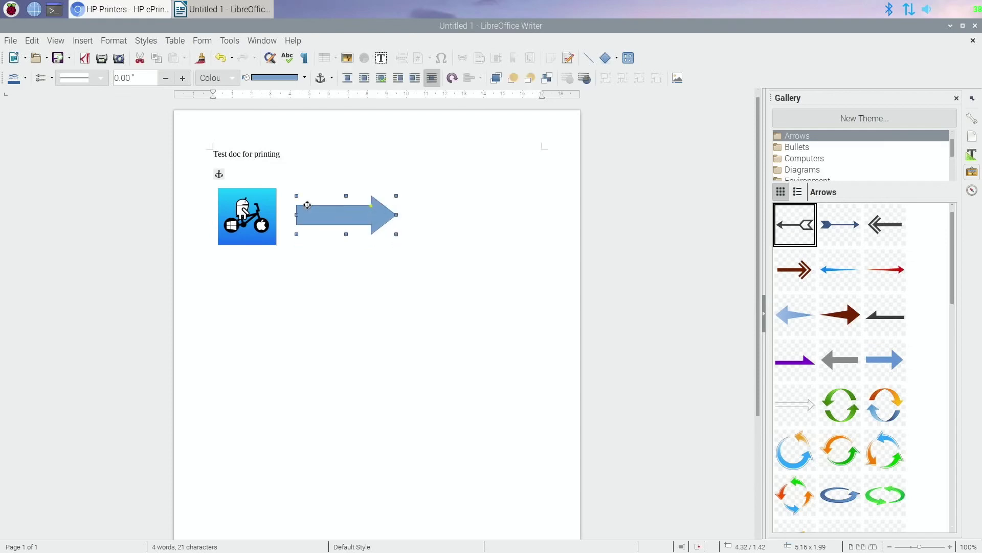
# - Save the document as Untitled 1.docx in Word 2007–2019 format, keeping the Word format
pyautogui.click(11, 41)
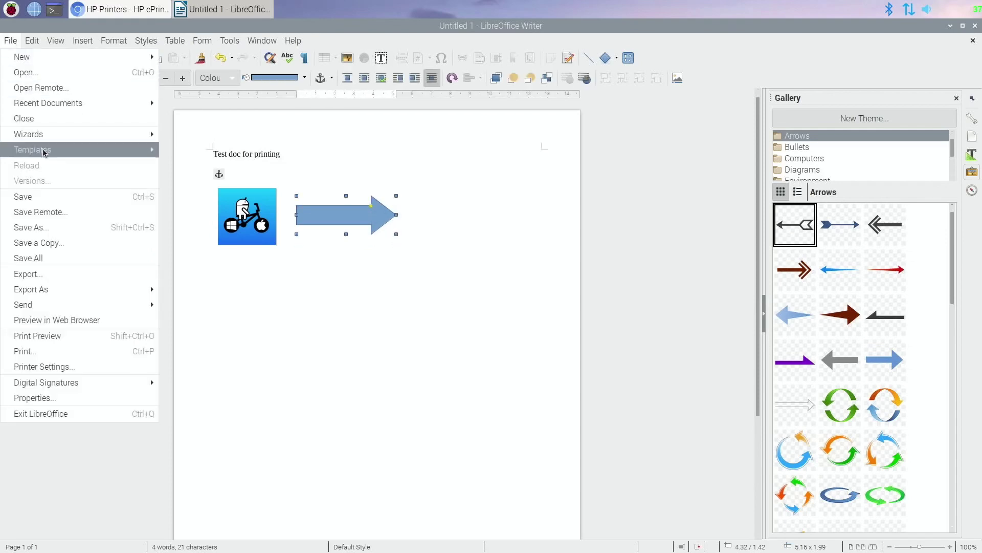
pyautogui.click(65, 227)
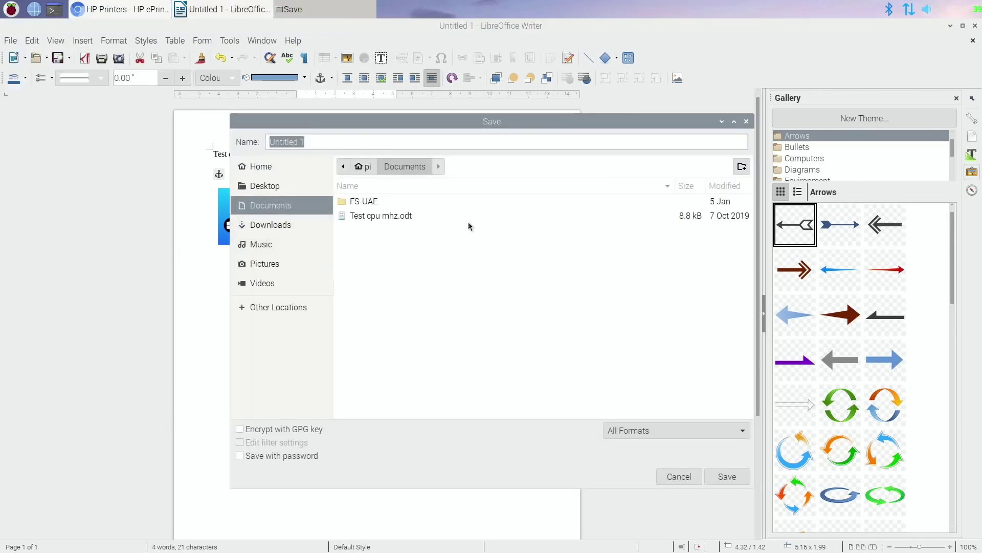
pyautogui.click(653, 430)
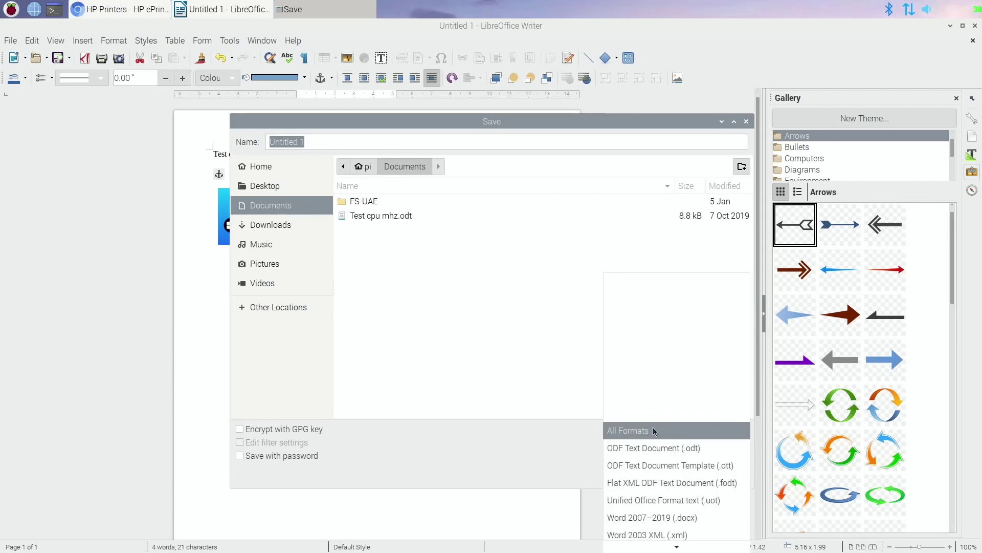
pyautogui.click(663, 518)
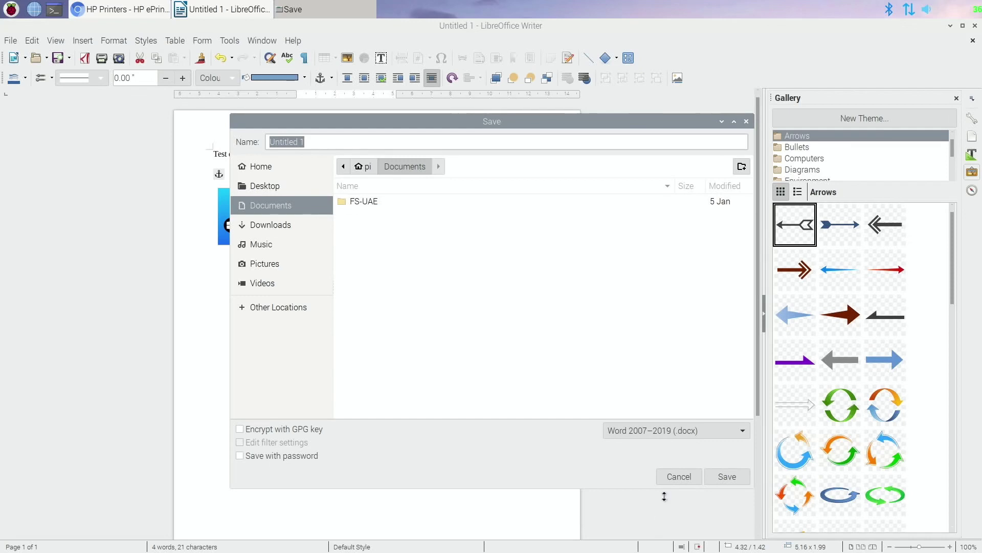
pyautogui.click(713, 477)
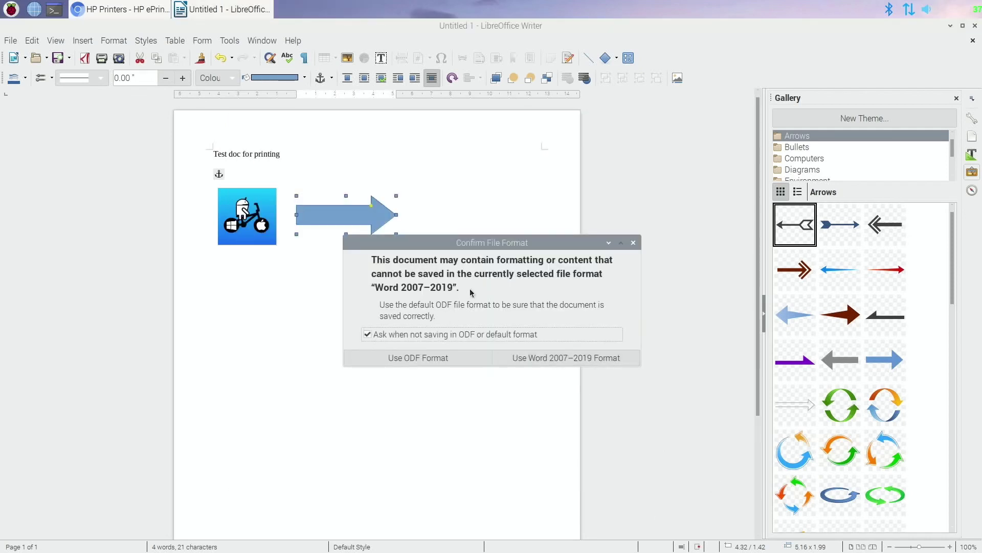
pyautogui.click(516, 359)
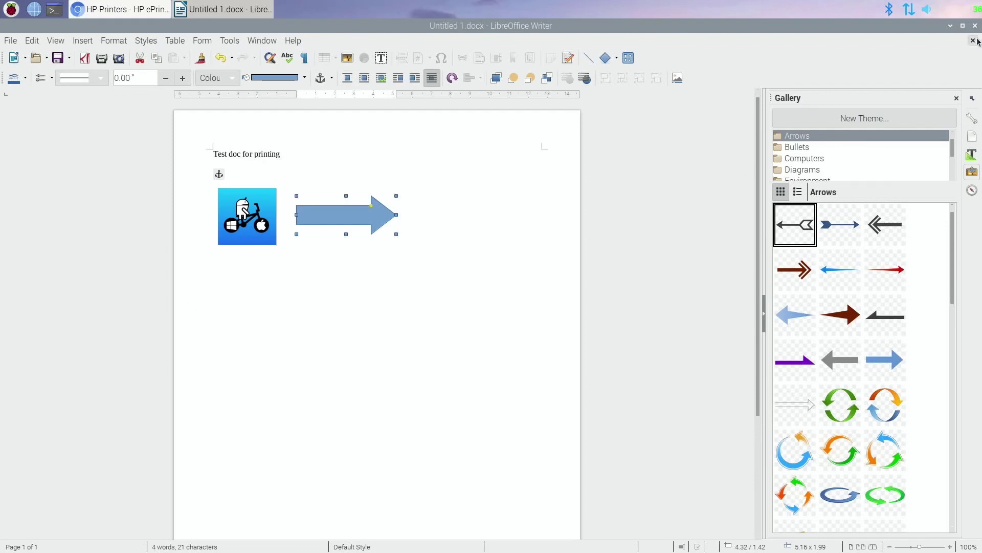
# - Reopen the Save As dialog and close it without saving again
pyautogui.click(8, 41)
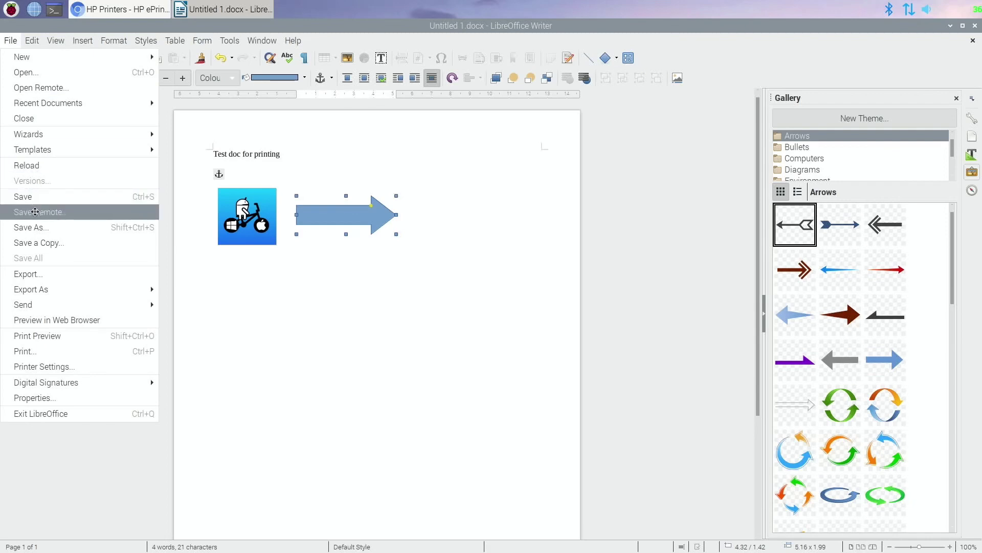
pyautogui.click(42, 229)
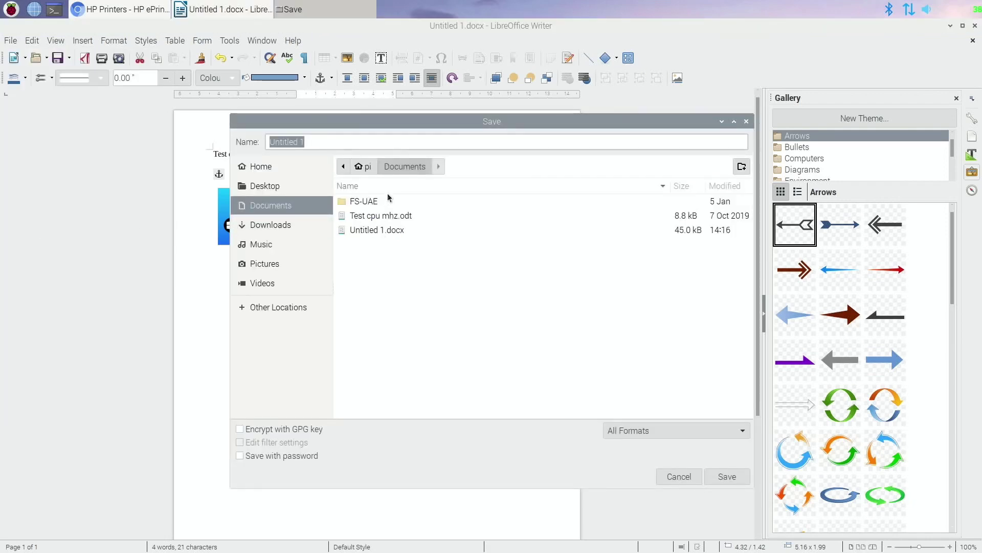
pyautogui.click(746, 123)
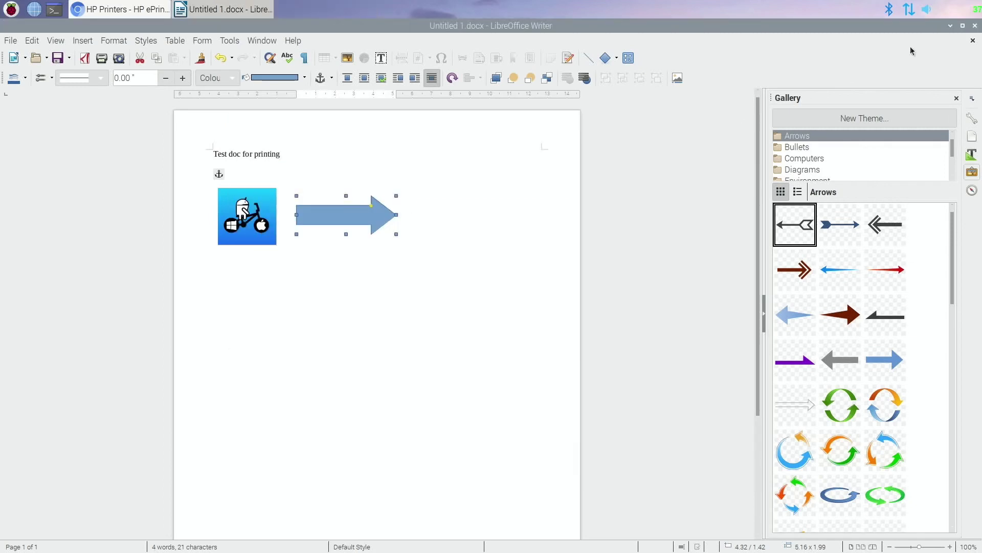
# - Close Writer and start a Gmail message to the printer's hpeprint.com address with subject 'doc'
pyautogui.click(975, 27)
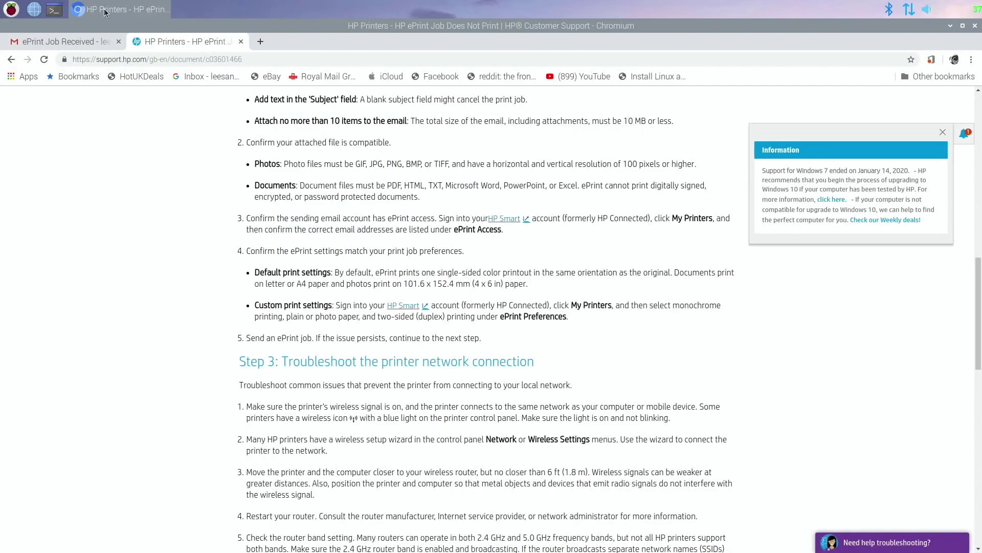
pyautogui.click(102, 38)
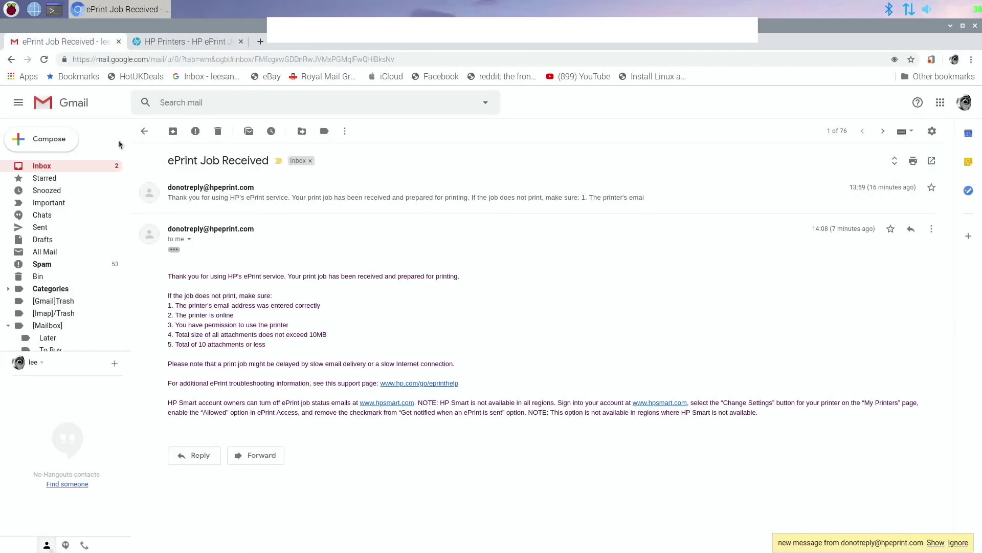
pyautogui.click(50, 142)
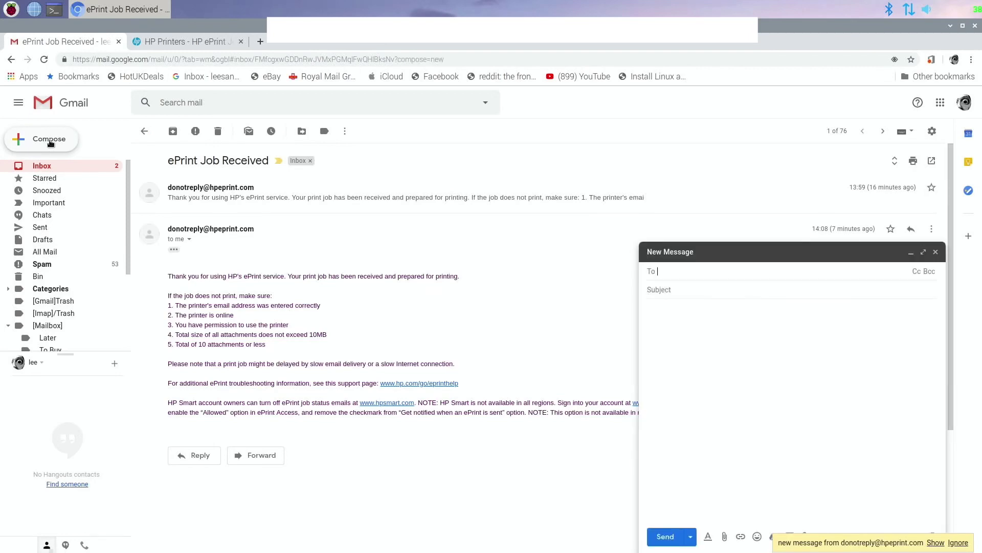
pyautogui.write('f')
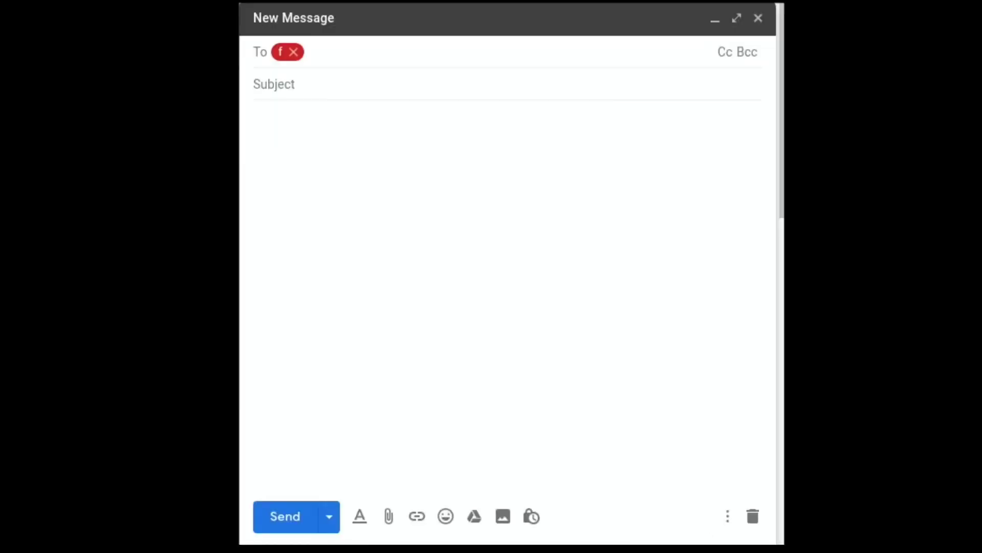
pyautogui.press('BackSpace')
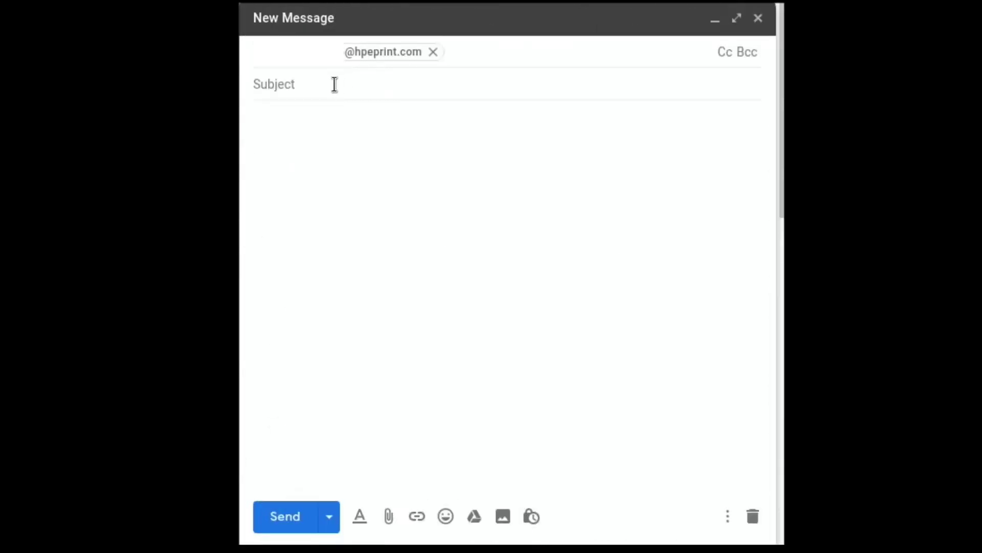
pyautogui.click(332, 84)
pyautogui.write('doc')
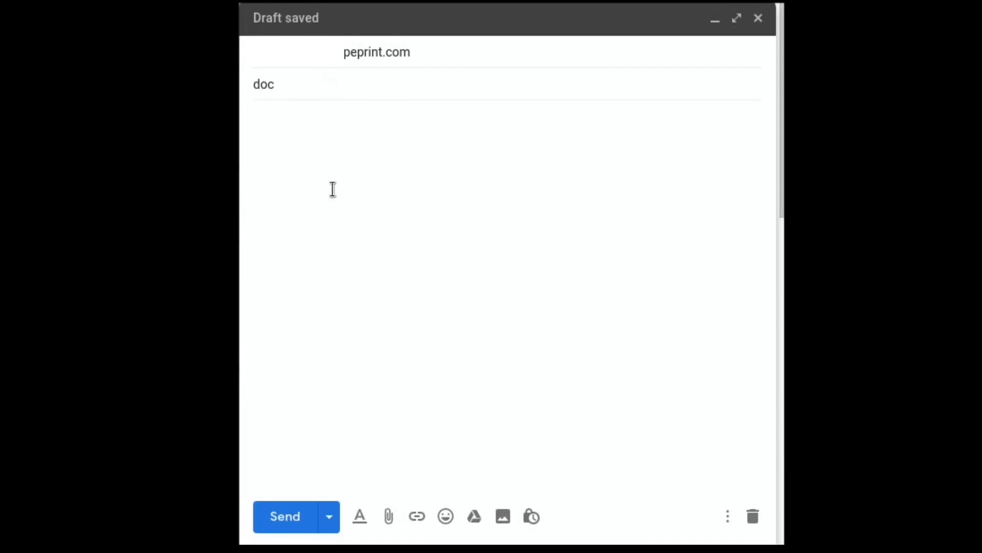
# - Attach Untitled 1.docx from the Documents folder to the print message
pyautogui.click(389, 517)
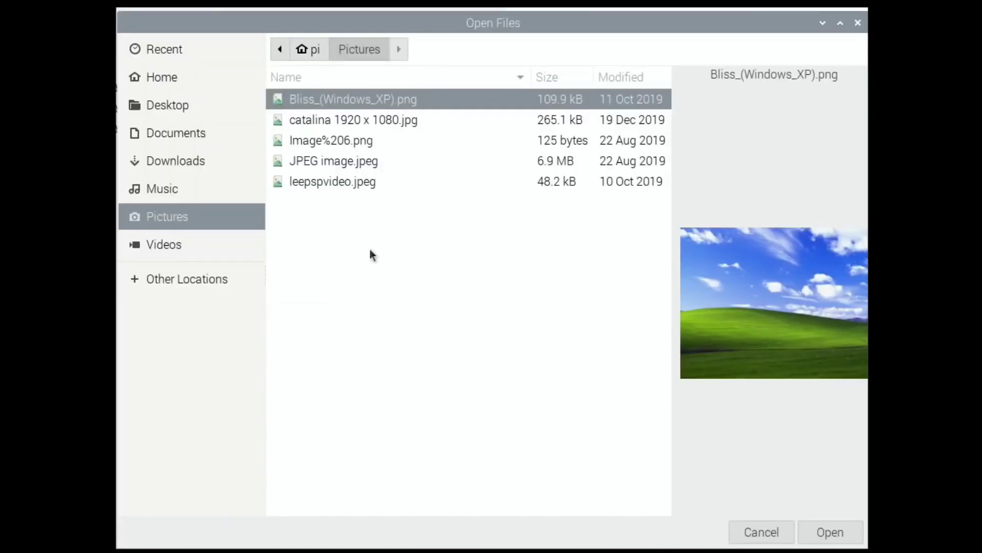
pyautogui.click(164, 132)
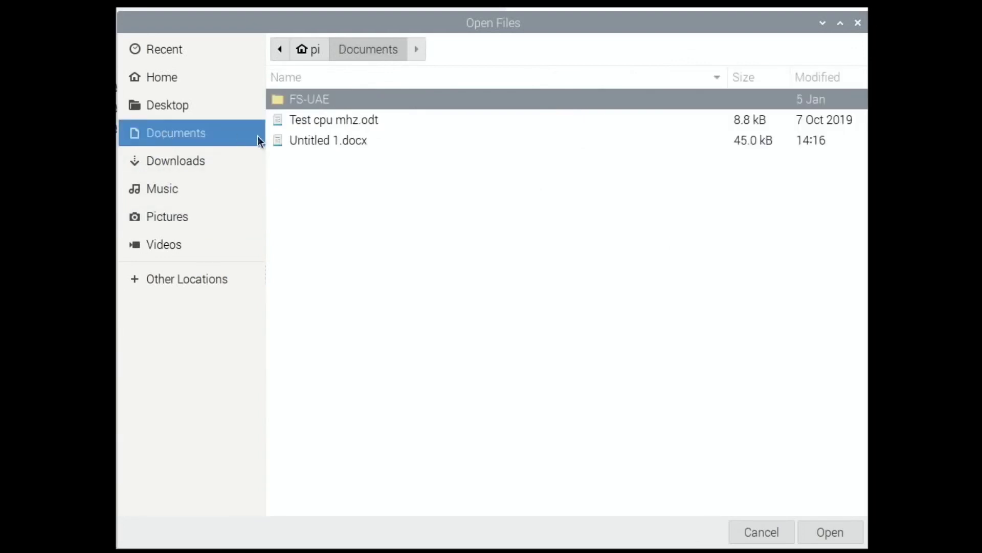
pyautogui.click(316, 142)
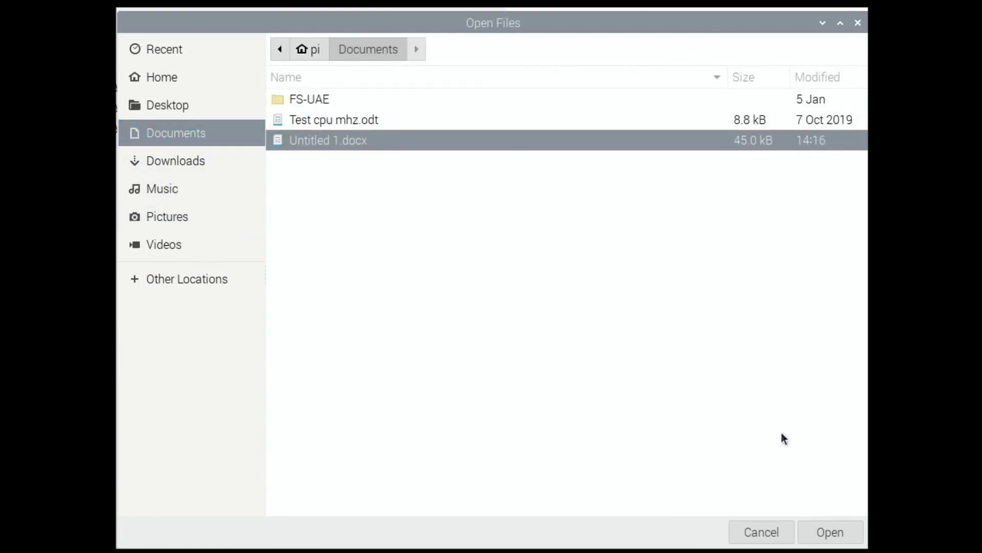
pyautogui.click(821, 535)
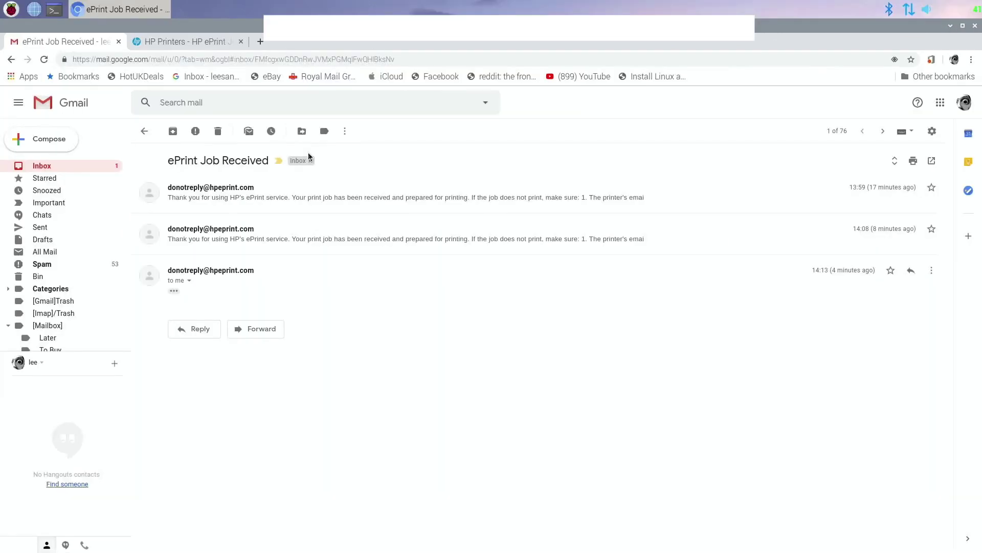
# - Expand the 14:13 ePrint reply confirming the Untitled 1.docx print job was received
pyautogui.click(174, 291)
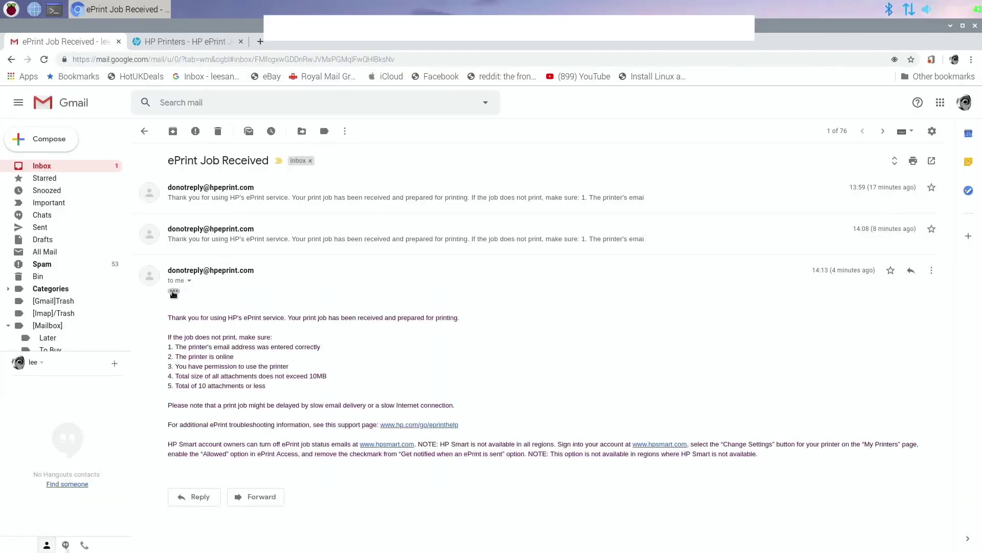